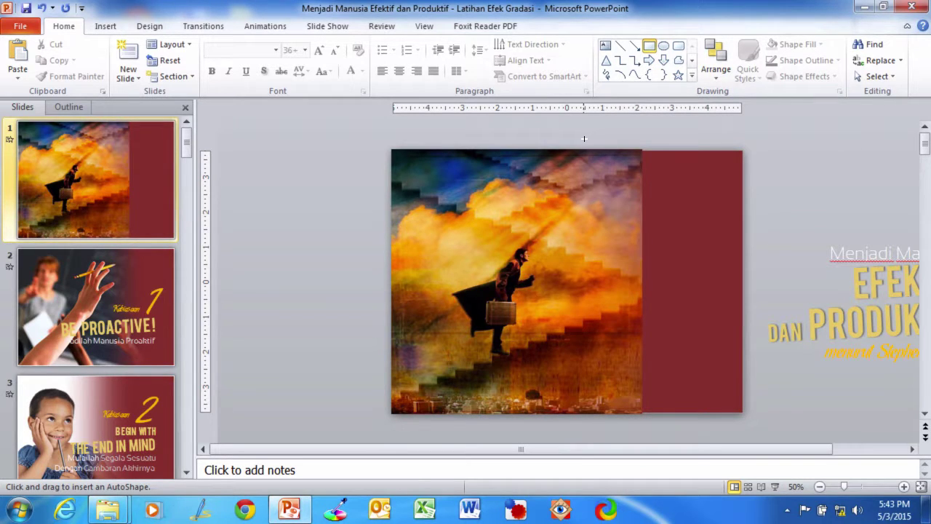
# Step: Draw a tall rectangle over the picture's right edge on slide 1, extending slightly beyond the slide's top and bottom
pyautogui.moveTo(579, 143)
pyautogui.mouseDown()
pyautogui.moveTo(605, 198)
pyautogui.moveTo(636, 380)
pyautogui.moveTo(653, 421)
pyautogui.mouseUp()
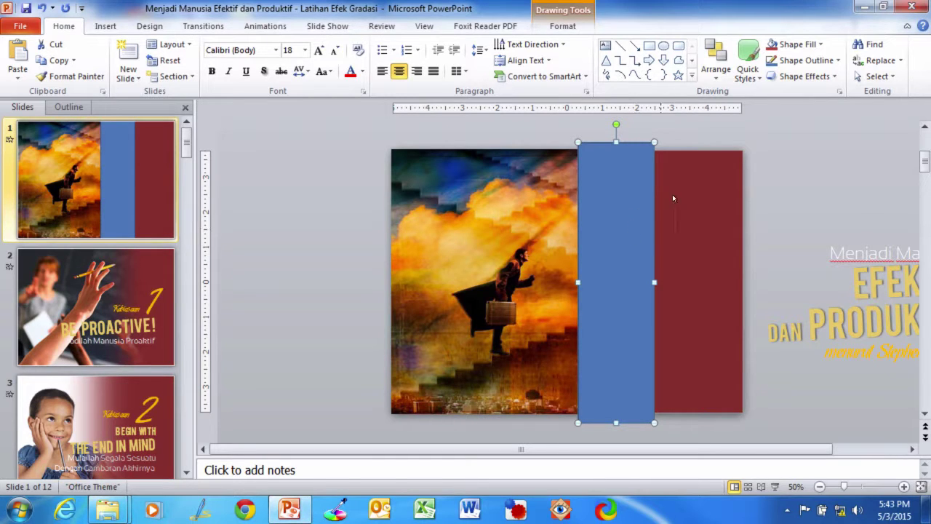
# Step: Check which theme color the slide background's solid fill uses, leaving the background settings unchanged
pyautogui.click(702, 236)
pyautogui.rightClick(703, 205)
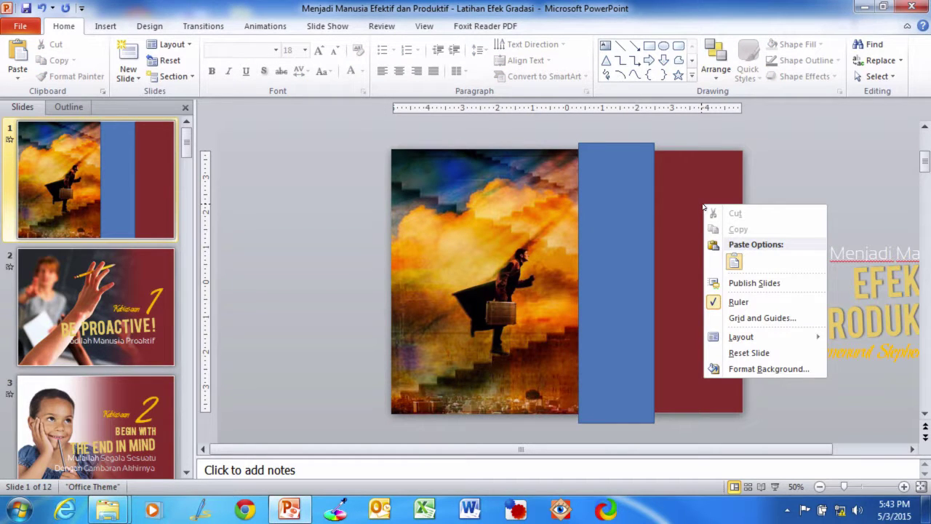
pyautogui.click(765, 369)
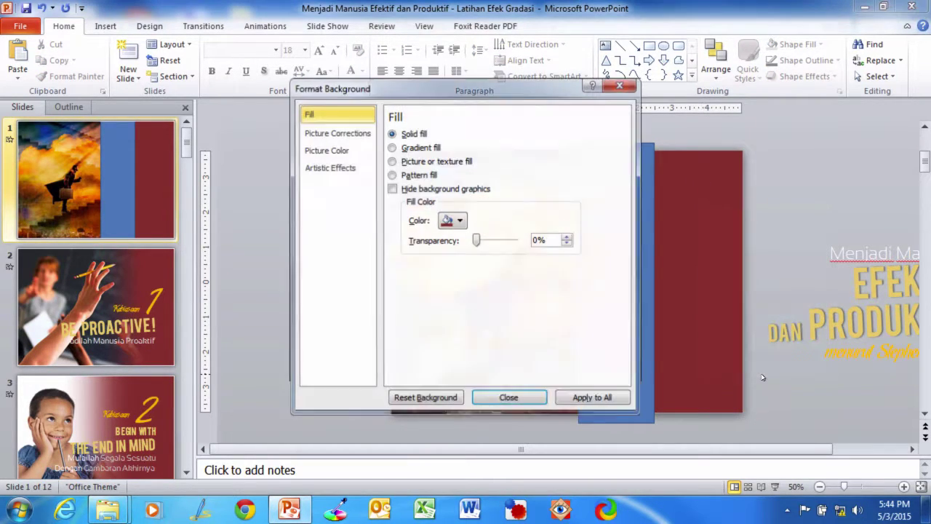
pyautogui.click(465, 221)
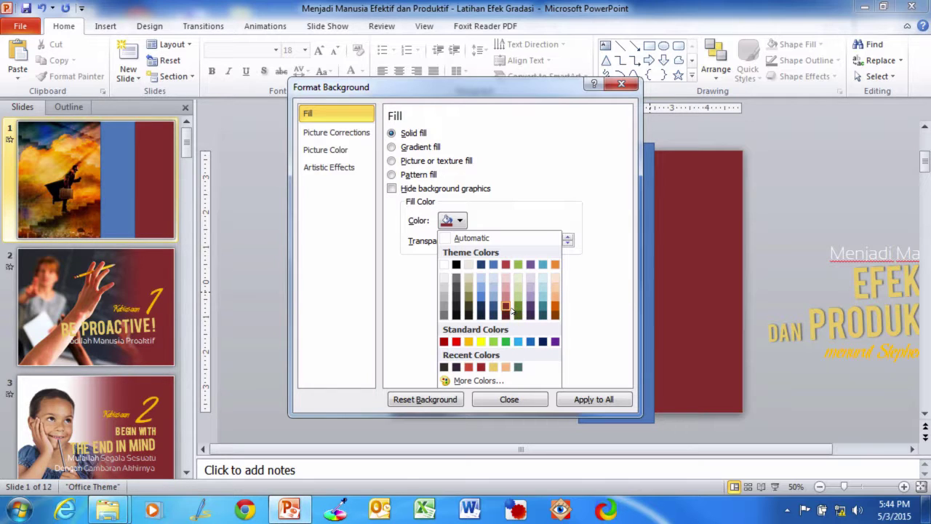
pyautogui.click(542, 403)
pyautogui.click(542, 403)
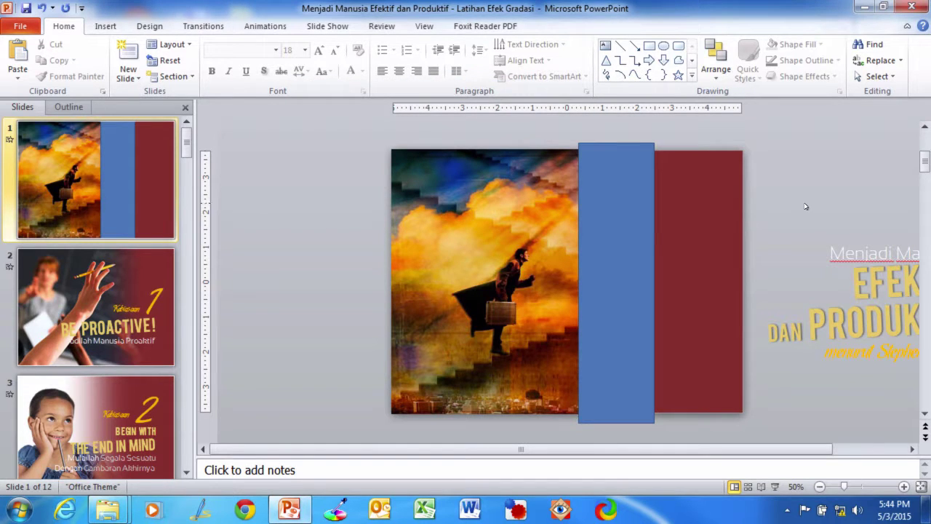
# Step: Remove the outline from the blue rectangle
pyautogui.click(618, 196)
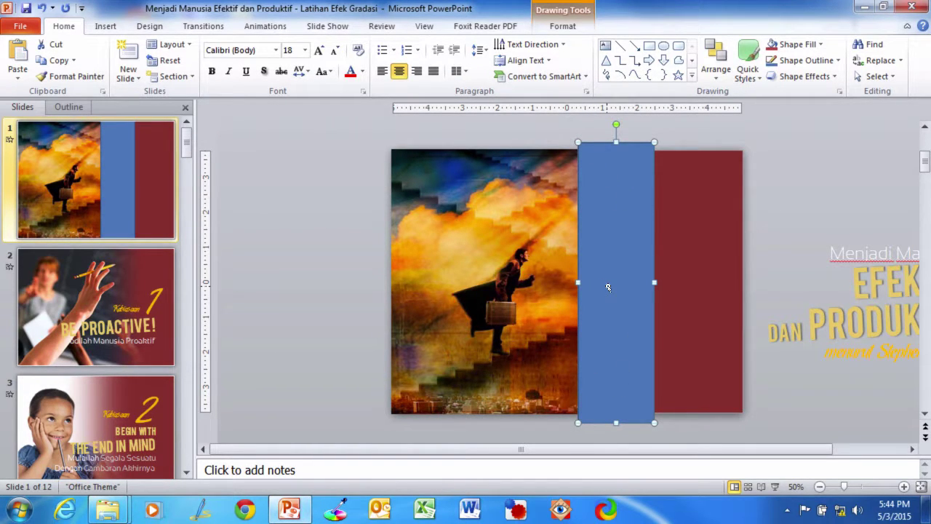
pyautogui.click(825, 62)
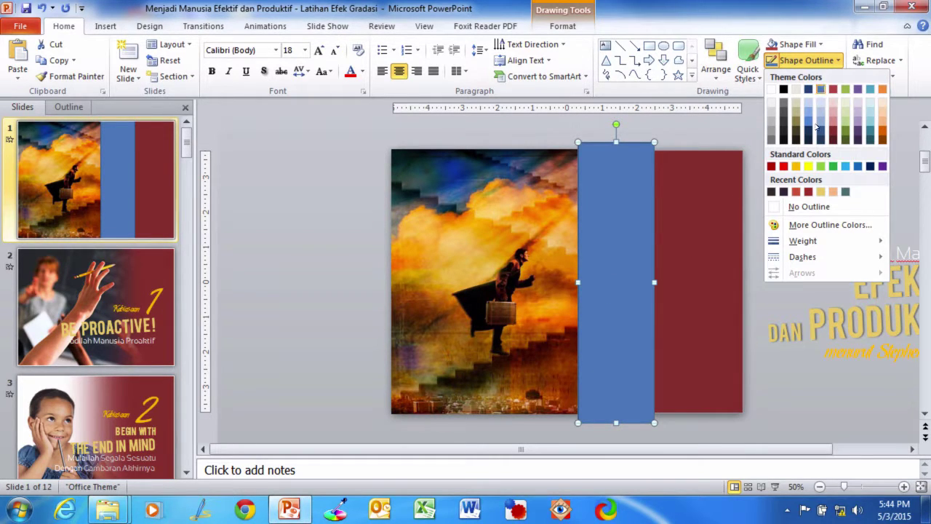
pyautogui.click(816, 213)
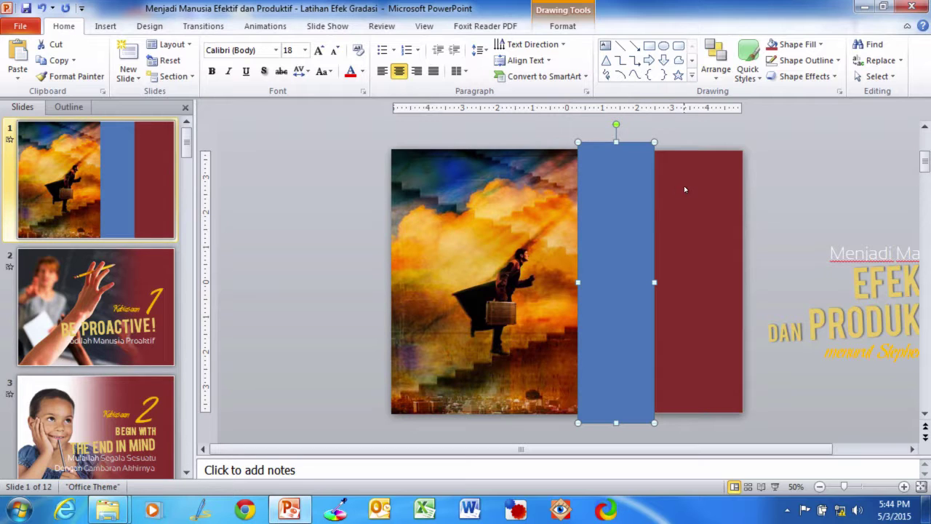
# Step: Fill the rectangle with a light-variation linear gradient that fades horizontally from its left side to its right
pyautogui.click(821, 45)
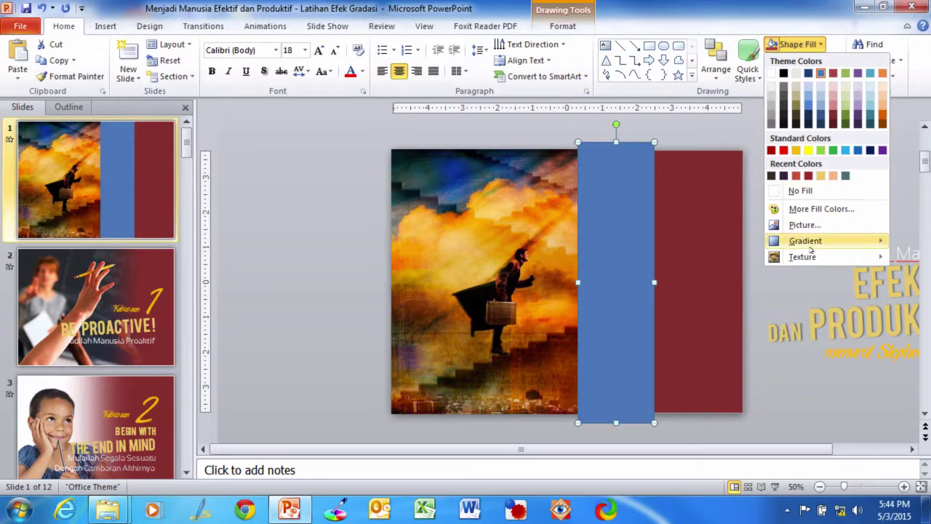
pyautogui.moveTo(812, 249)
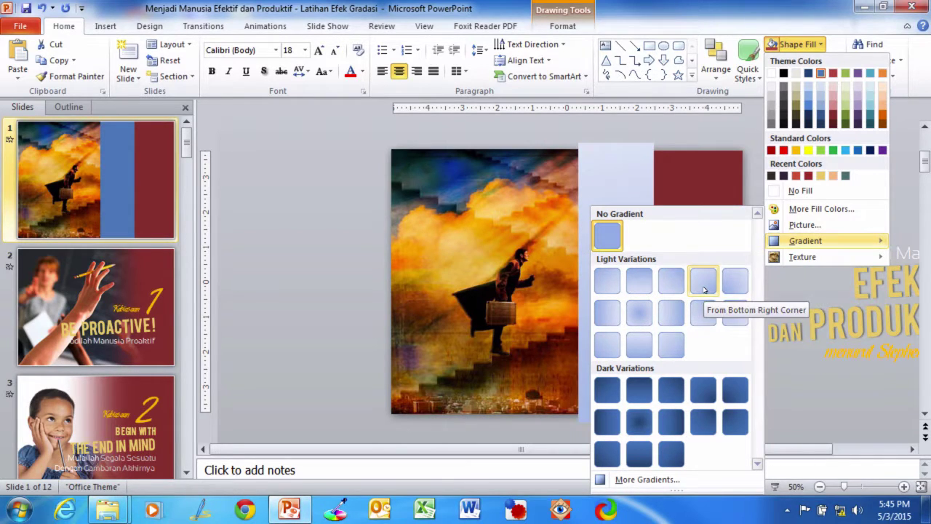
pyautogui.click(608, 313)
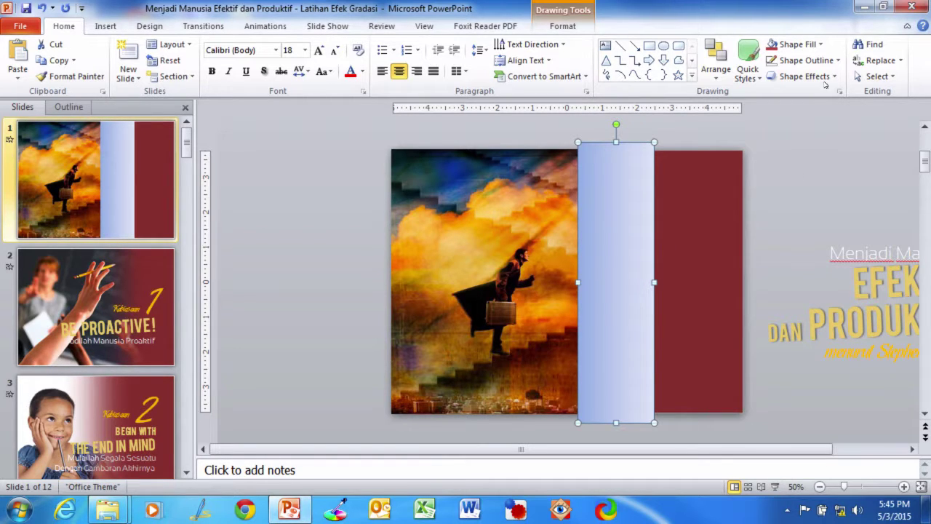
# Step: Delete the middle stop at 50% from the rectangle's gradient in its detailed fill settings
pyautogui.click(821, 44)
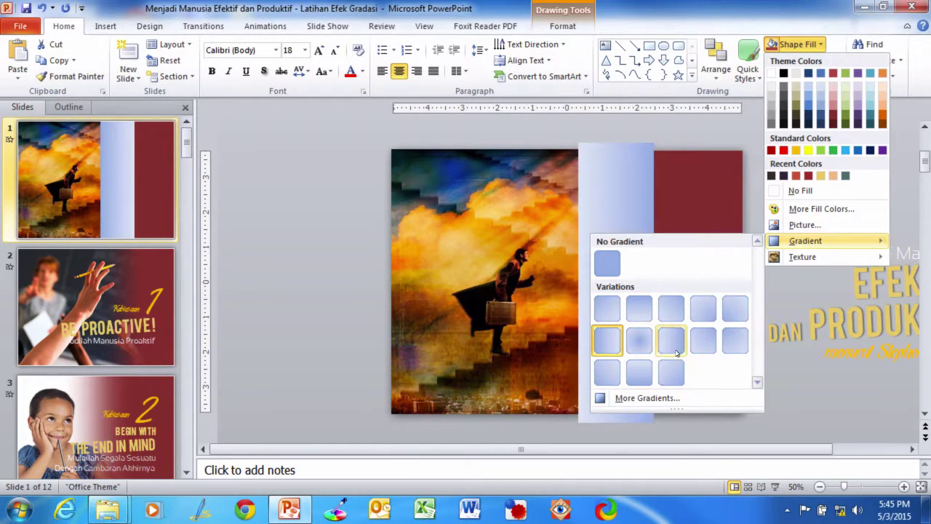
pyautogui.click(678, 399)
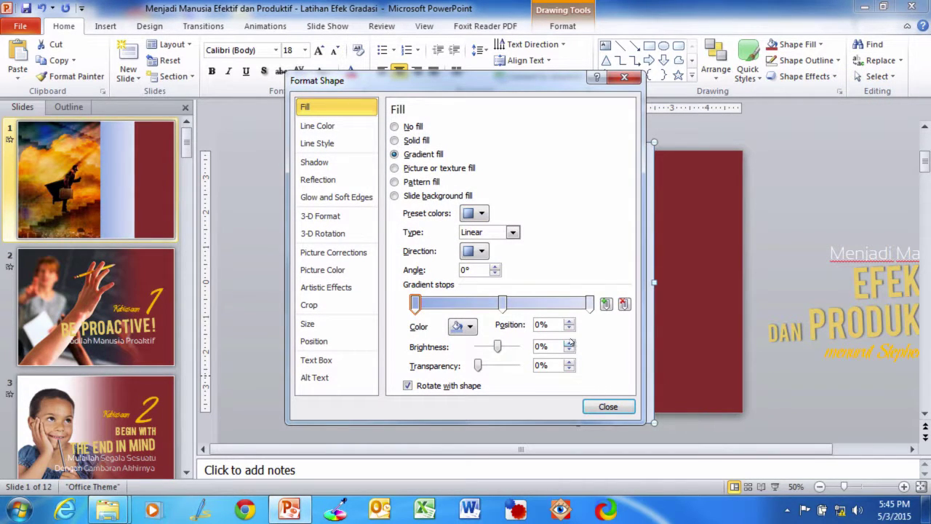
pyautogui.moveTo(545, 85); pyautogui.dragTo(297, 93)
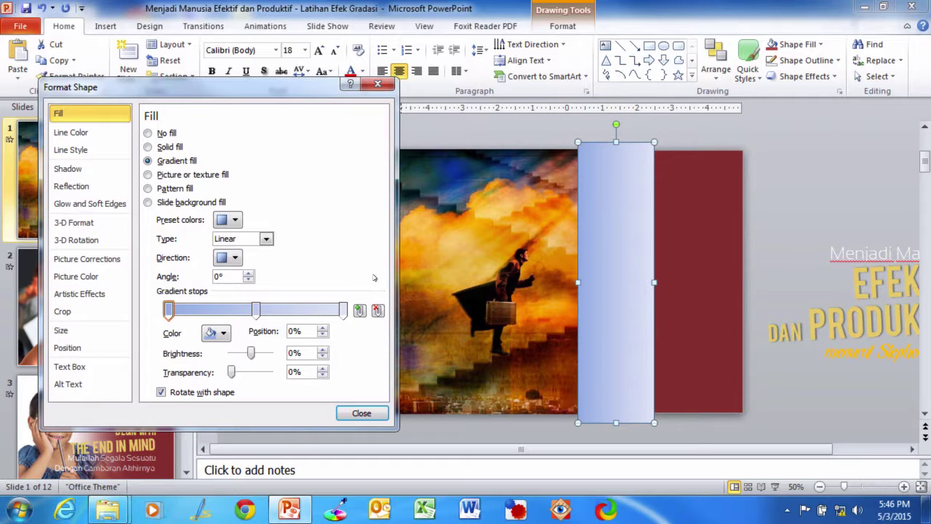
pyautogui.click(256, 311)
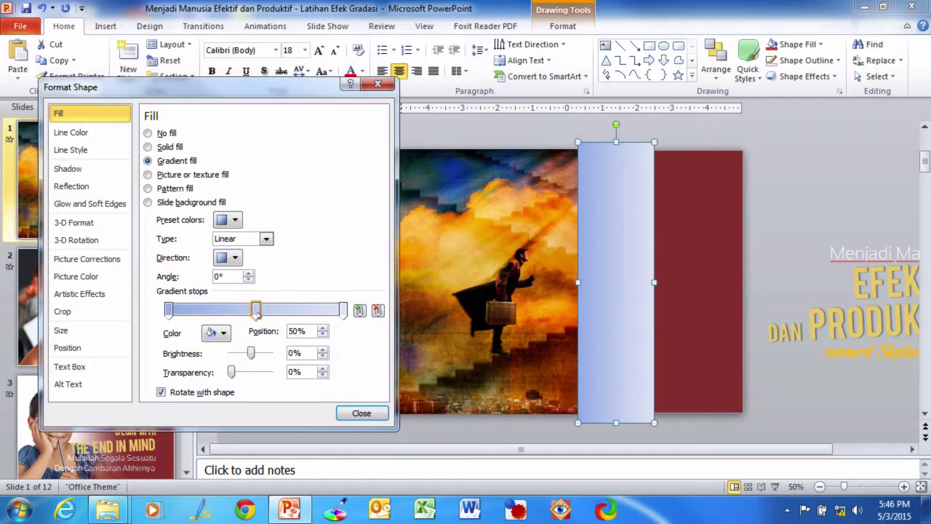
pyautogui.click(377, 311)
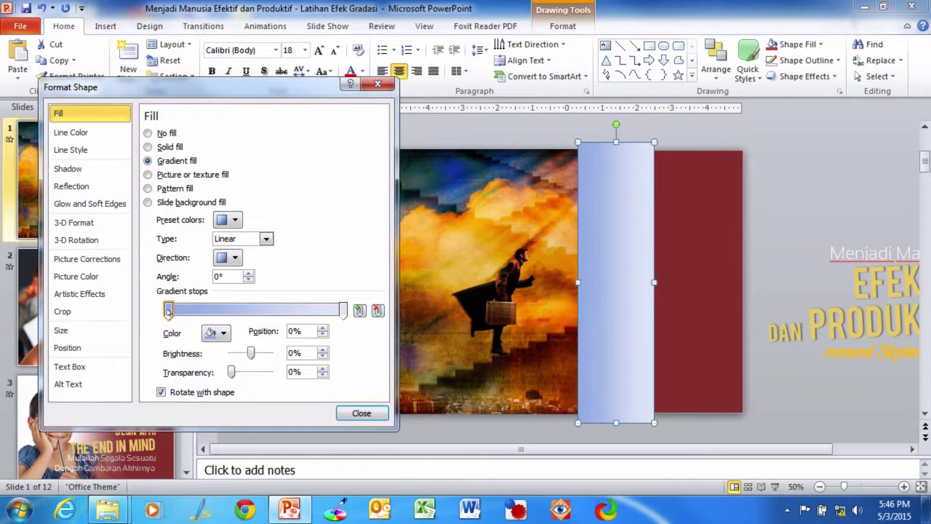
# Step: Set both remaining gradient stops, at 0% and 100%, to Red, Accent 2, Darker 25%, matching the slide background
pyautogui.click(219, 334)
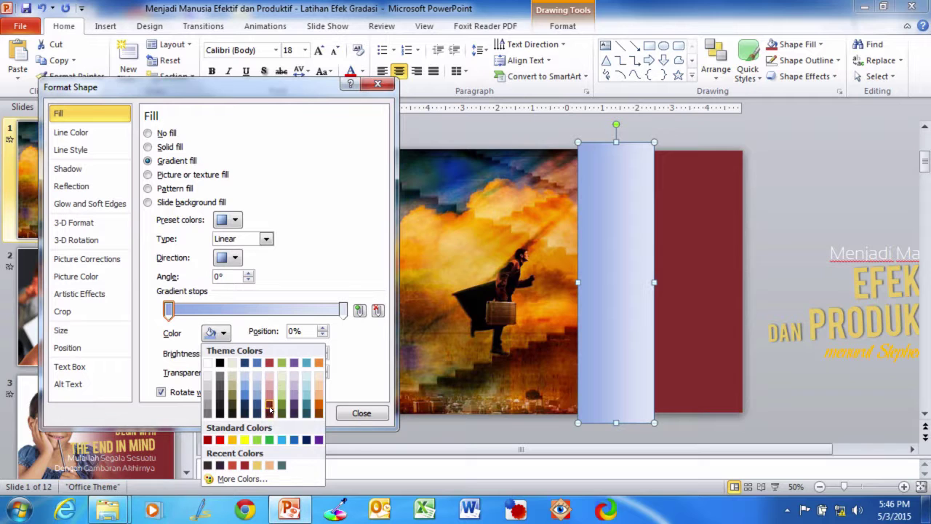
pyautogui.click(270, 406)
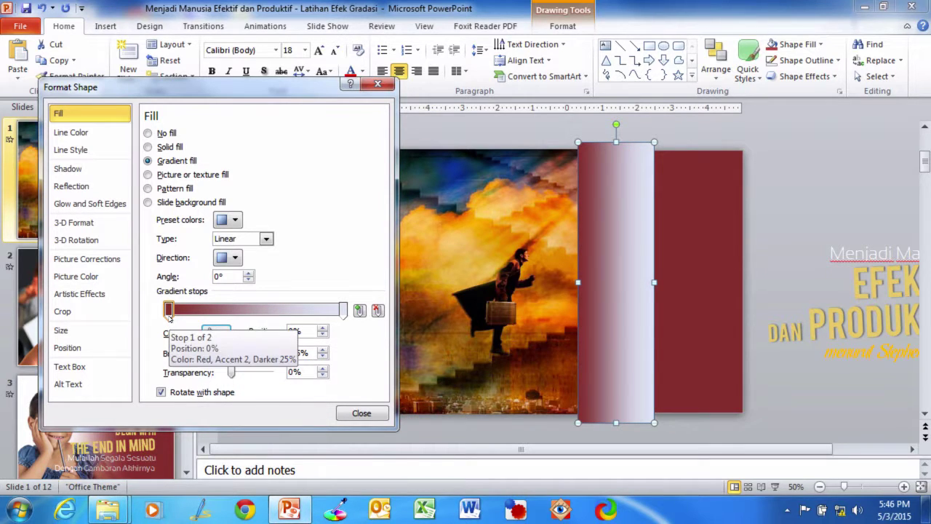
pyautogui.click(343, 311)
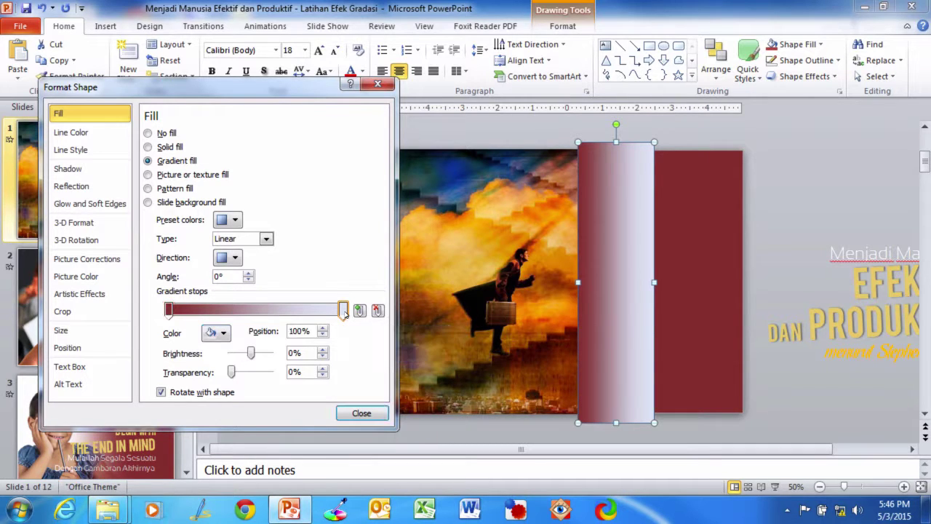
pyautogui.click(221, 336)
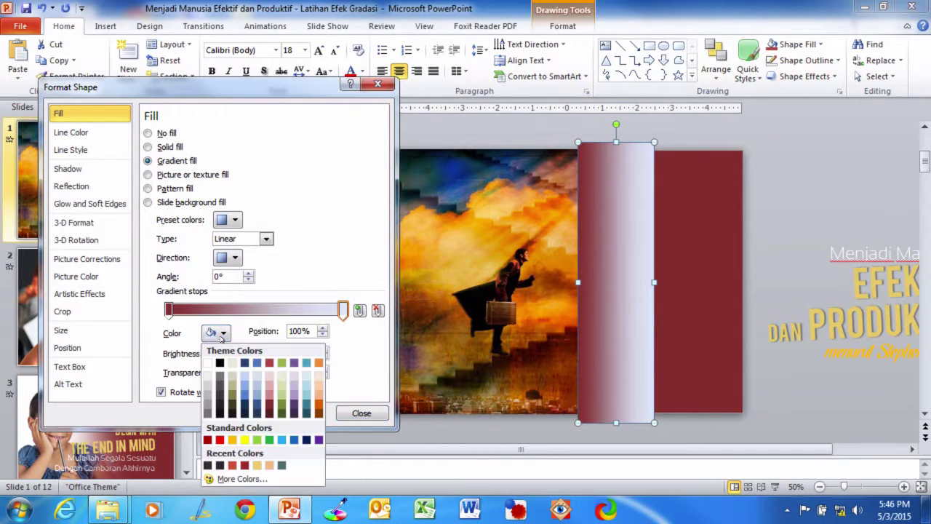
pyautogui.click(272, 404)
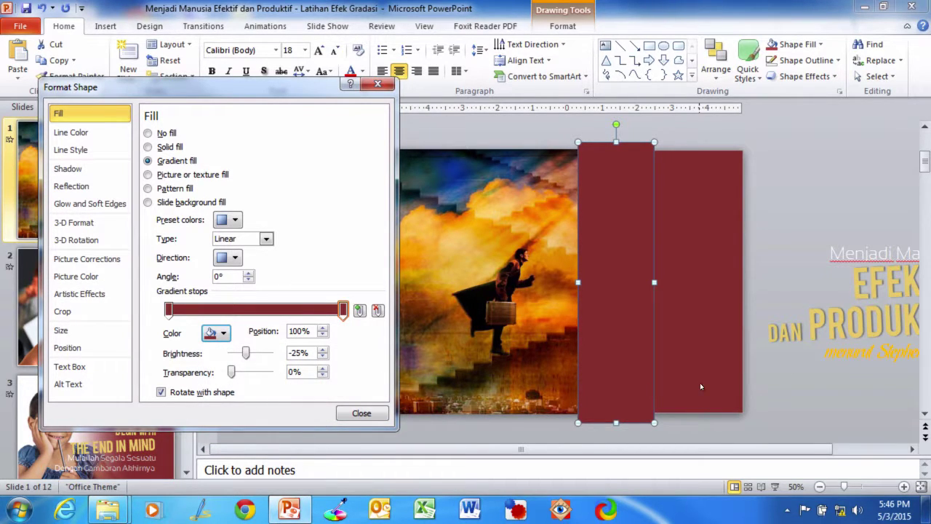
# Step: Set the transparency of the gradient stop at 0% to 100%
pyautogui.click(770, 419)
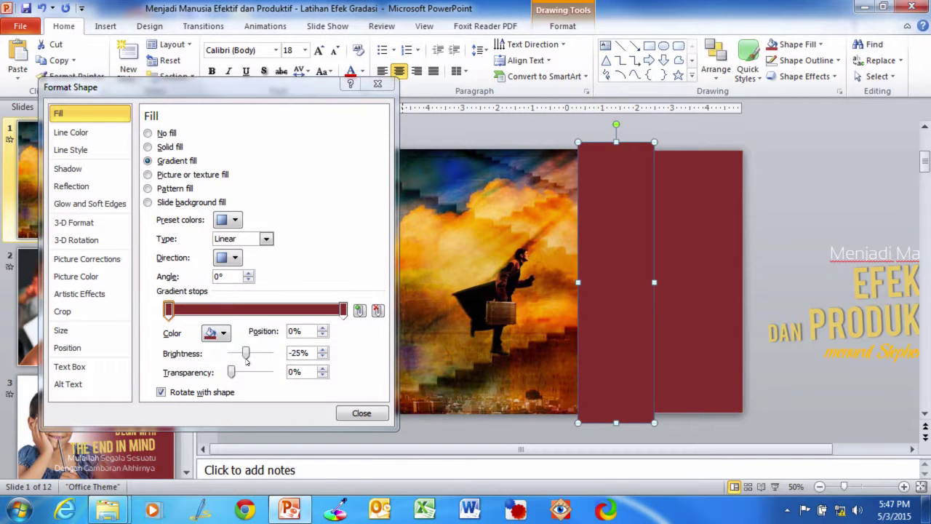
pyautogui.moveTo(232, 375); pyautogui.dragTo(271, 373)
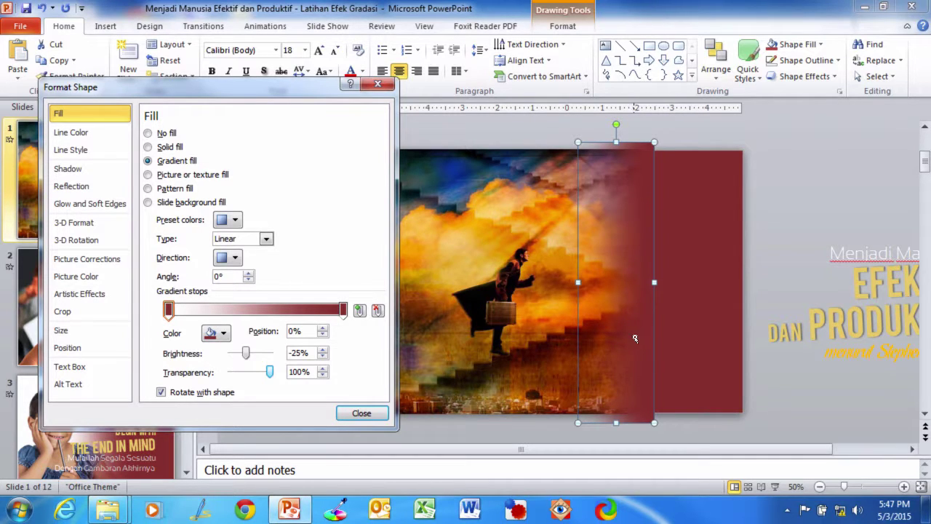
# Step: Widen the gradient rectangle leftward over the picture and nudge it left until its right side lines up with the picture's right edge
pyautogui.moveTo(577, 282); pyautogui.dragTo(538, 282)
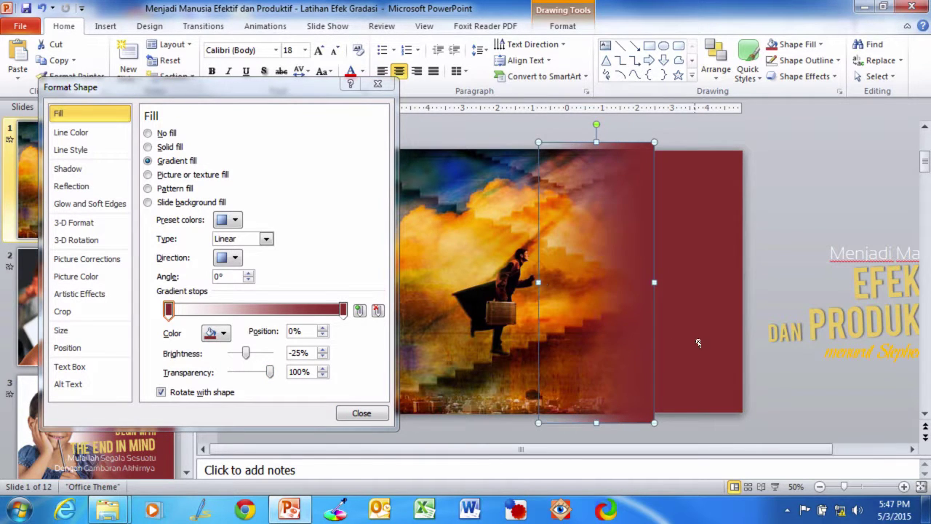
pyautogui.press('Left')
pyautogui.press('Left')
pyautogui.press('Left')
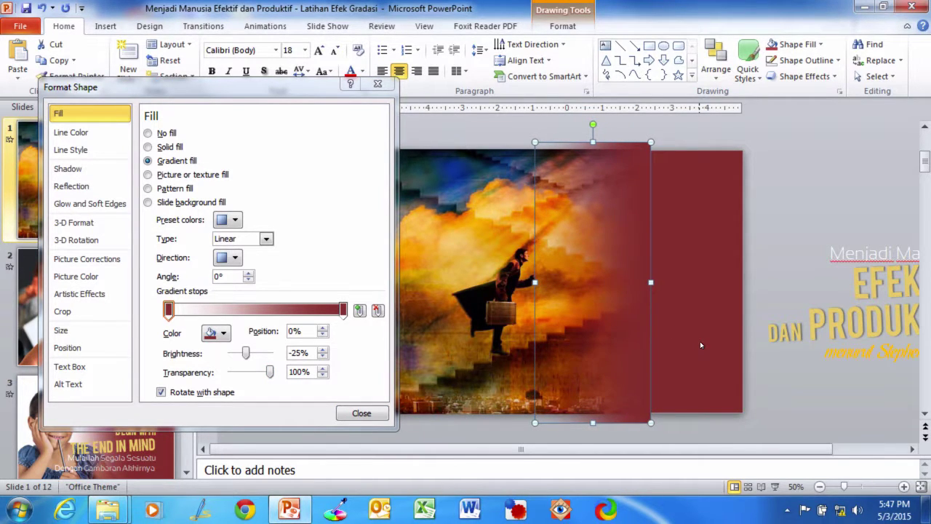
pyautogui.press('Left')
pyautogui.press('Left')
pyautogui.press('Left')
pyautogui.press('Left')
pyautogui.press('Left')
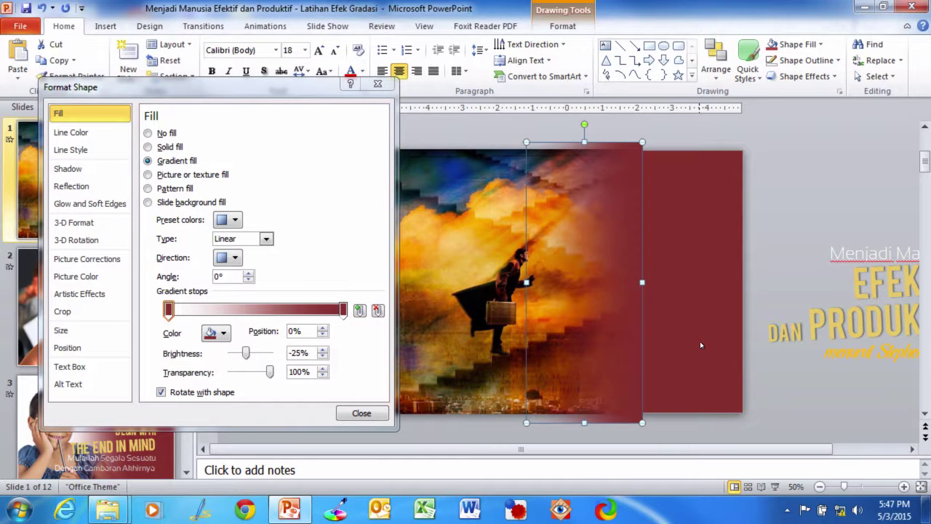
pyautogui.press('Right')
pyautogui.press('Right')
pyautogui.press('Right')
pyautogui.press('Right')
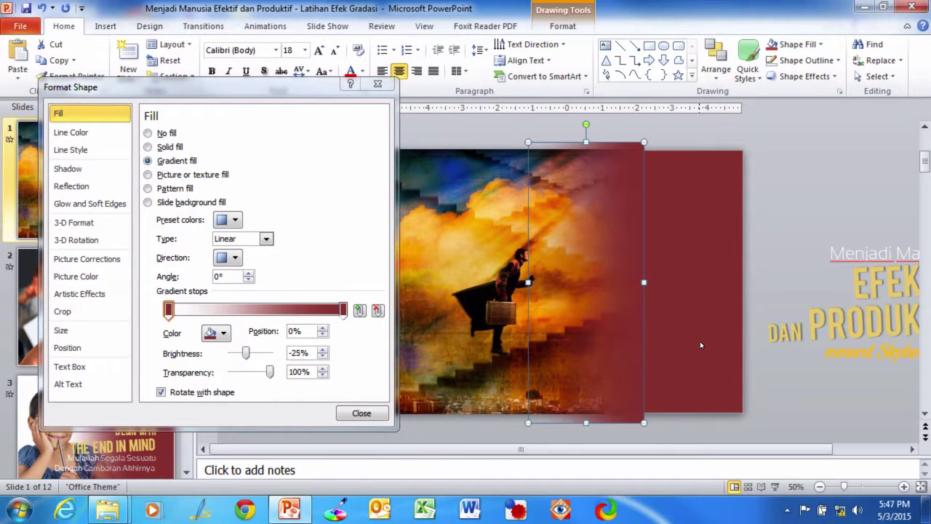
pyautogui.click(783, 263)
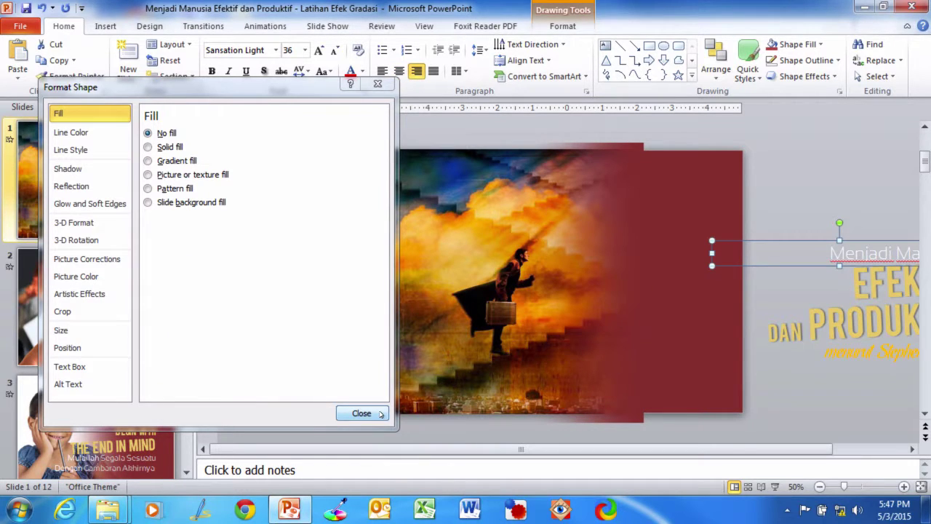